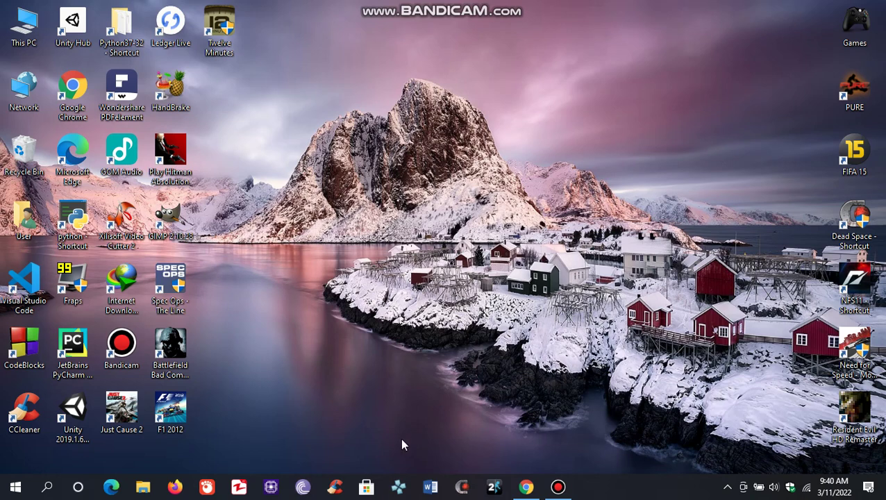
Go to TFT Central's ICC Profiles database and open the I – L monitors index page
{"action": "left_click", "coordinate": [527, 489]}
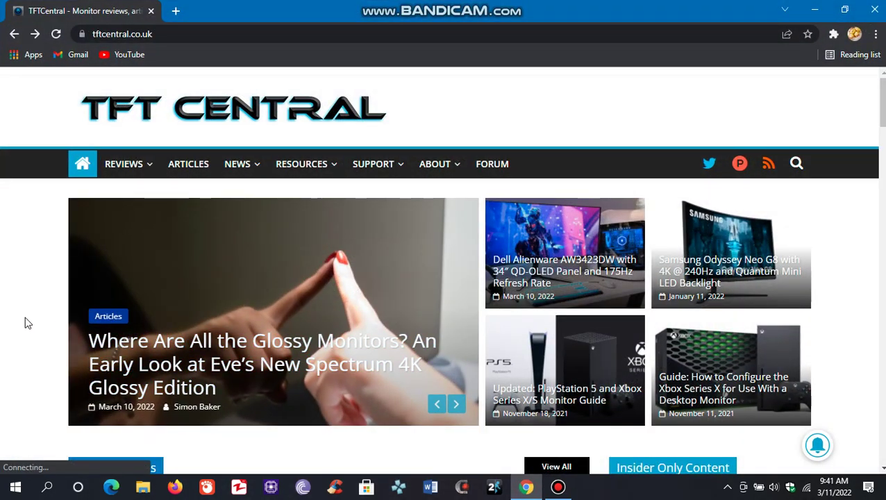
{"action": "mouse_move", "coordinate": [298, 172]}
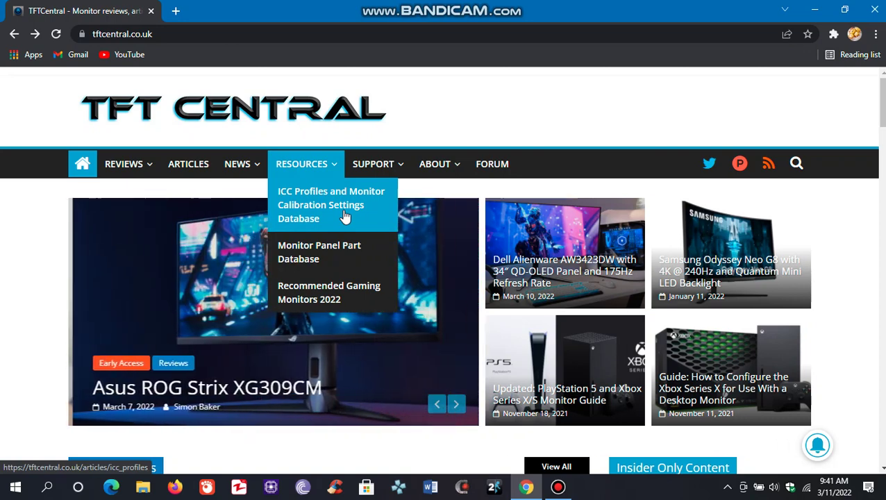
{"action": "left_click", "coordinate": [345, 216]}
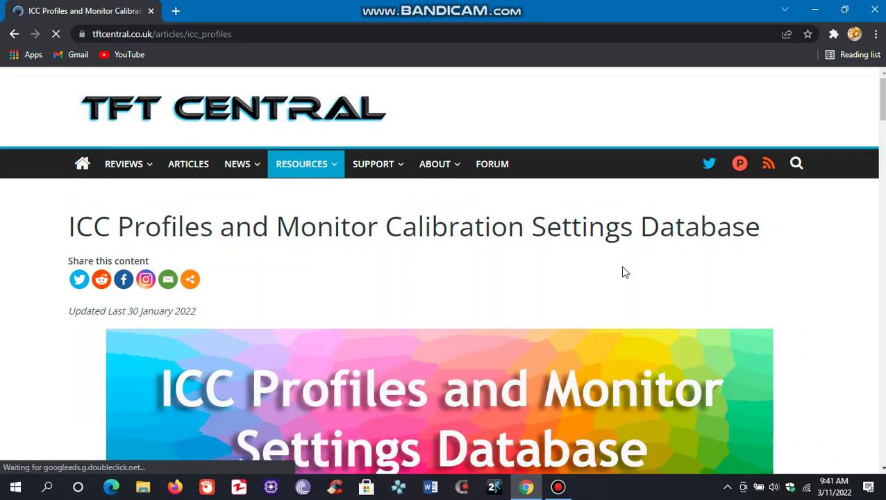
{"action": "scroll", "coordinate": [714, 269], "scroll_direction": "down", "scroll_amount": 12}
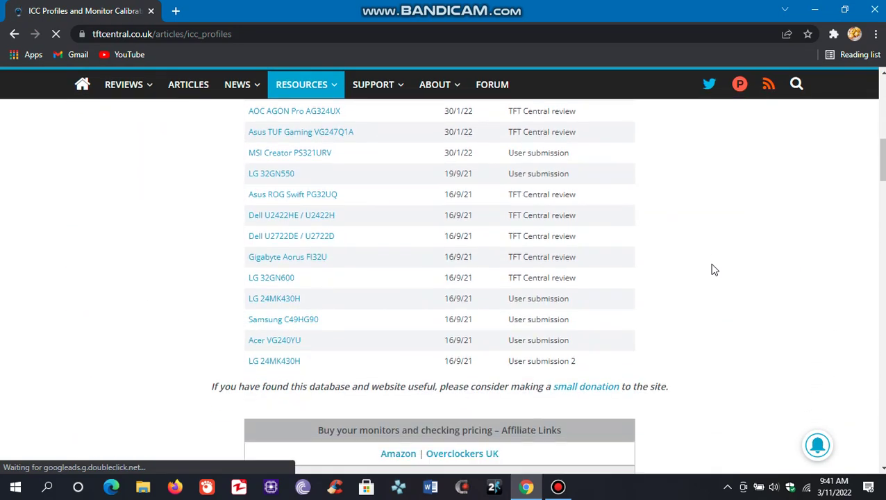
{"action": "scroll", "coordinate": [715, 270], "scroll_direction": "down", "scroll_amount": 4}
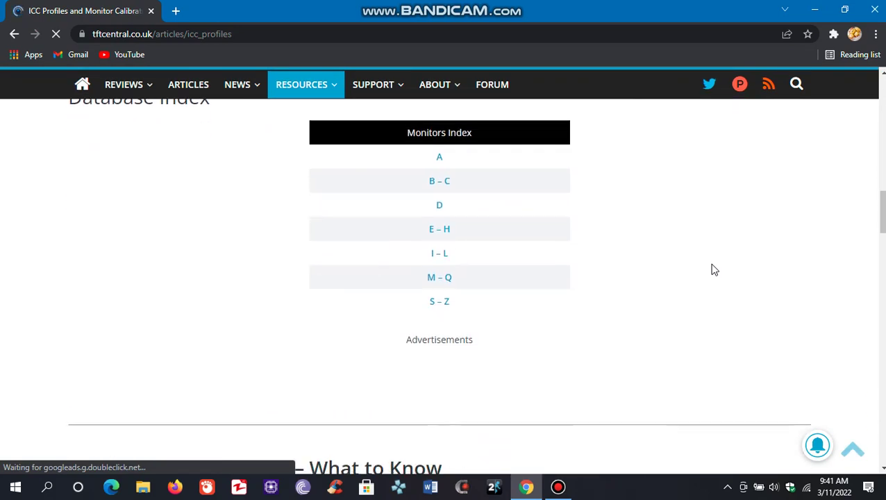
{"action": "scroll", "coordinate": [714, 269], "scroll_direction": "up", "scroll_amount": 5}
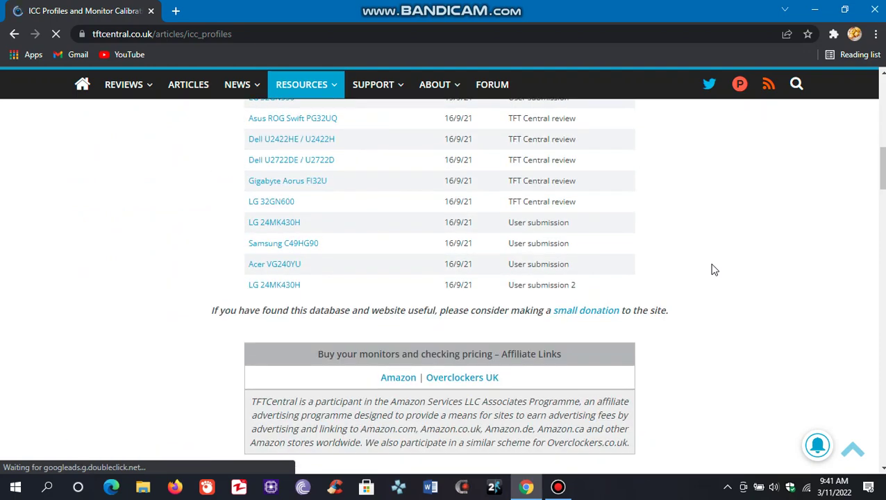
{"action": "scroll", "coordinate": [714, 269], "scroll_direction": "down", "scroll_amount": 1}
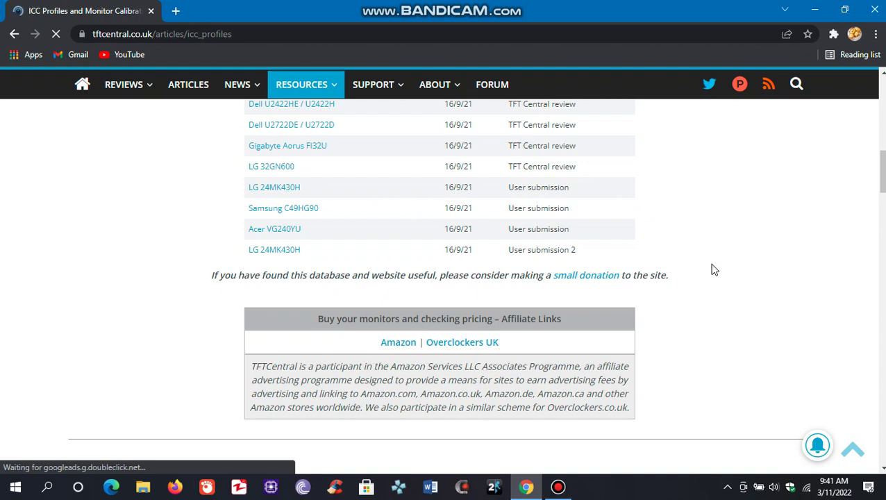
{"action": "scroll", "coordinate": [713, 270], "scroll_direction": "down", "scroll_amount": 6}
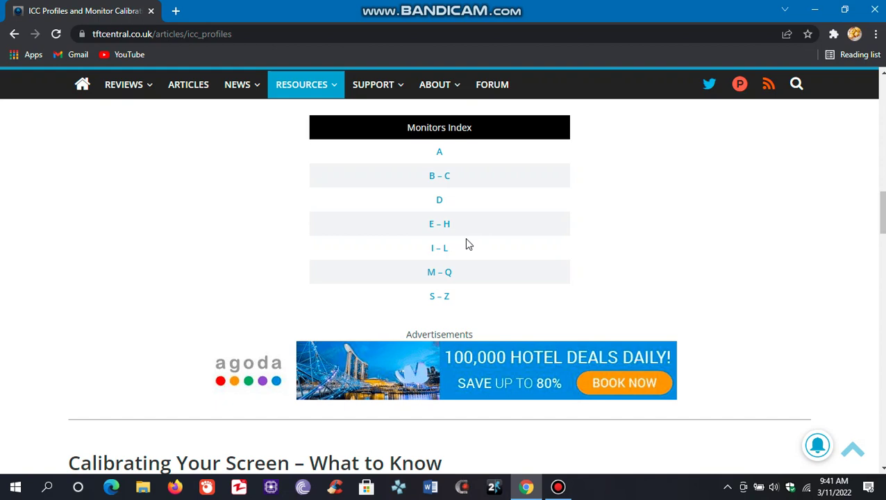
{"action": "left_click", "coordinate": [440, 248]}
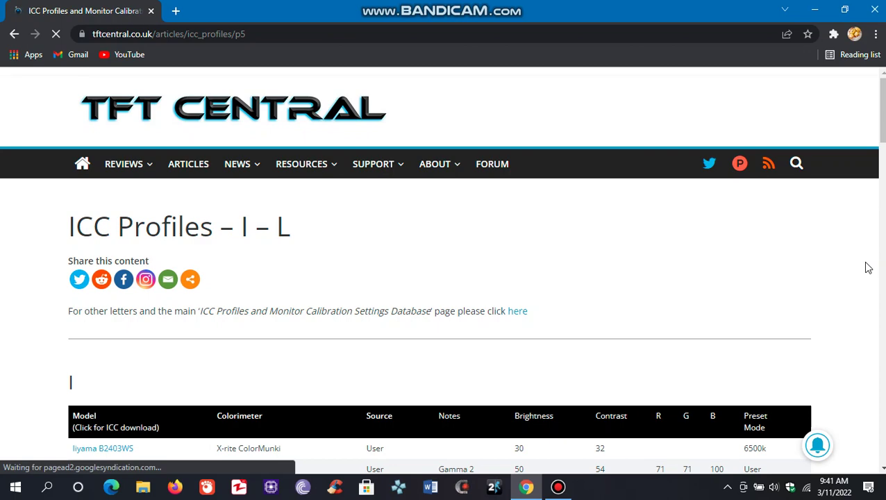
Download the Lenovo ThinkPad X280 .icm profile from the Lenovo rows, then close Chrome
{"action": "scroll", "coordinate": [867, 267], "scroll_direction": "down", "scroll_amount": 7}
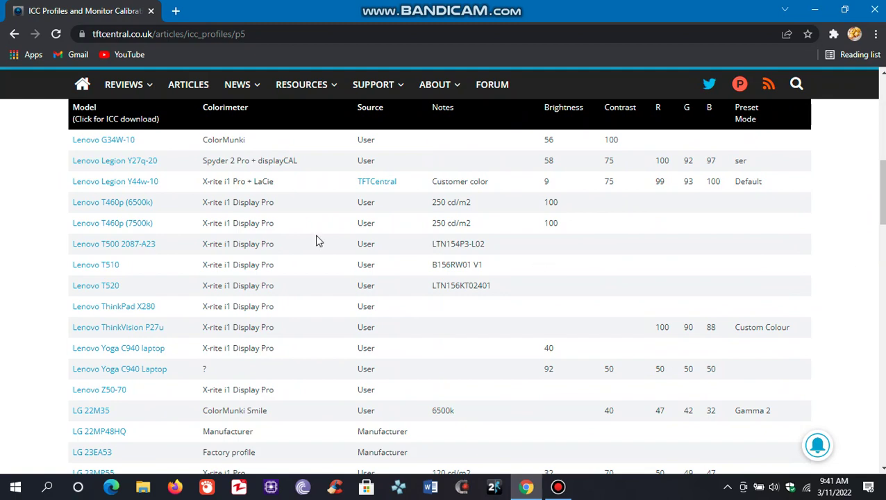
{"action": "scroll", "coordinate": [191, 241], "scroll_direction": "down", "scroll_amount": 3}
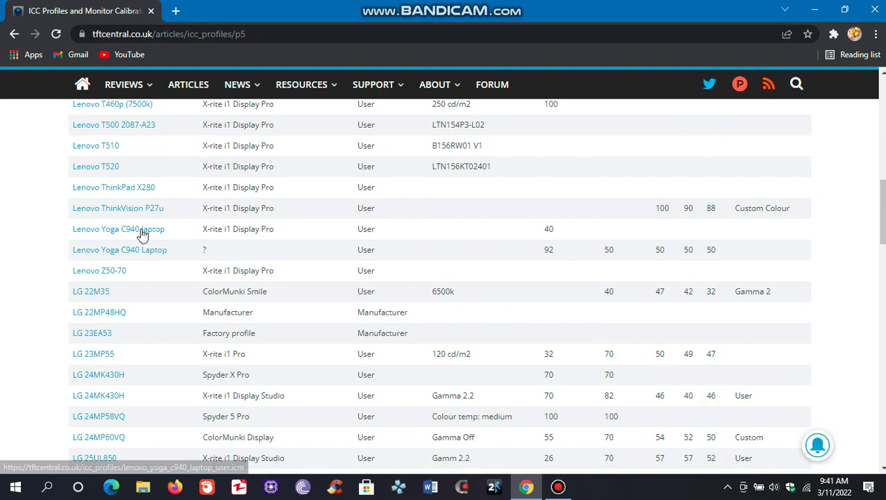
{"action": "left_click", "coordinate": [134, 195]}
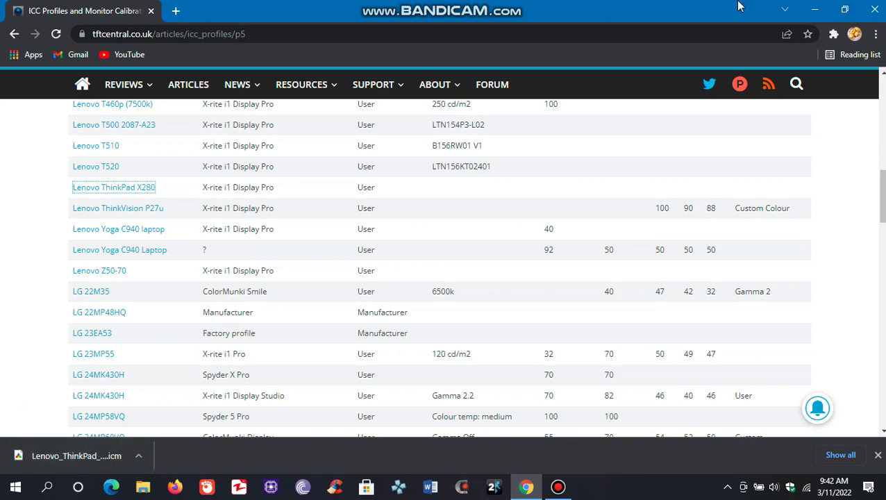
{"action": "left_click", "coordinate": [877, 8]}
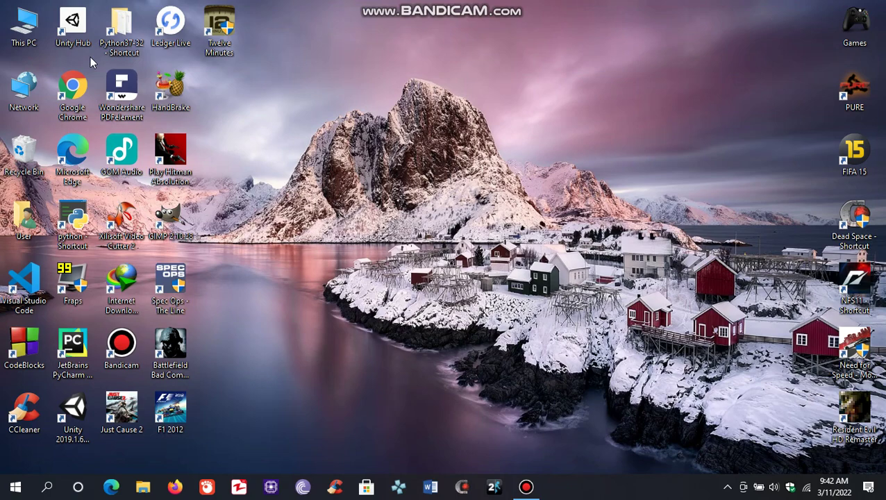
Copy the downloaded Lenovo_ThinkPad_X280 _user profile from the Downloads folder
{"action": "double_click", "coordinate": [30, 33]}
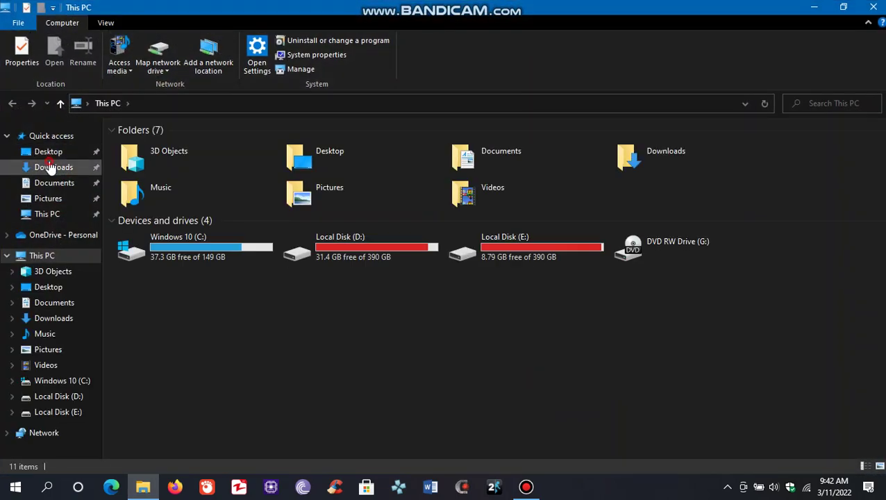
{"action": "left_click", "coordinate": [50, 168]}
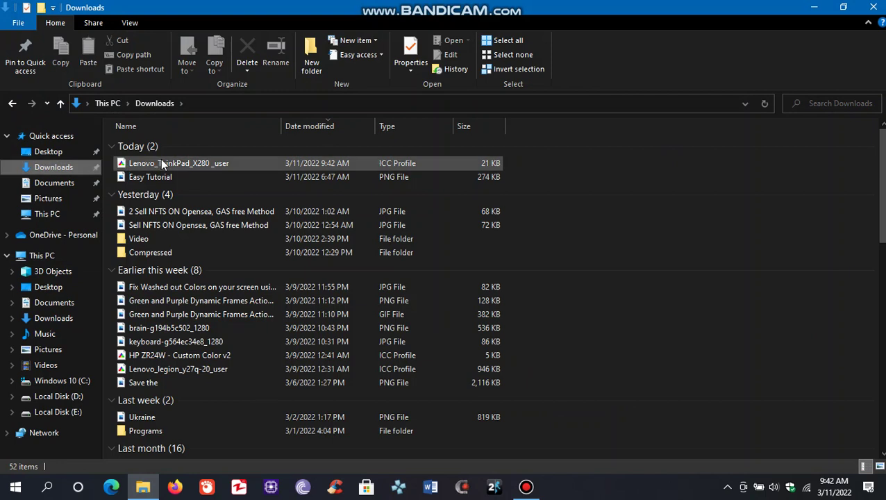
{"action": "left_click", "coordinate": [161, 163]}
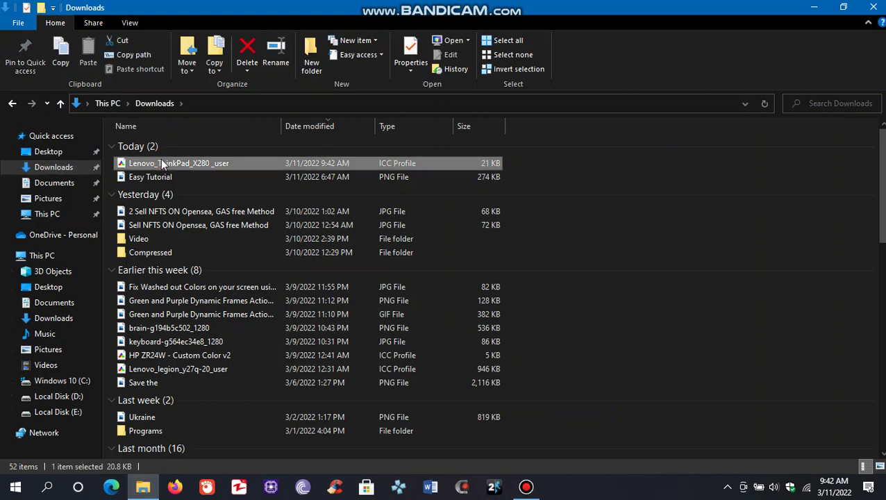
{"action": "key", "text": "ctrl+c"}
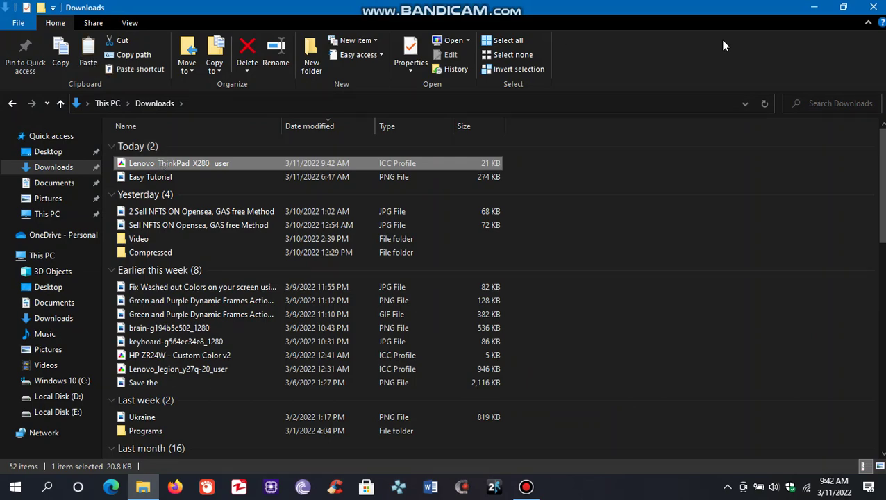
{"action": "left_click", "coordinate": [814, 7]}
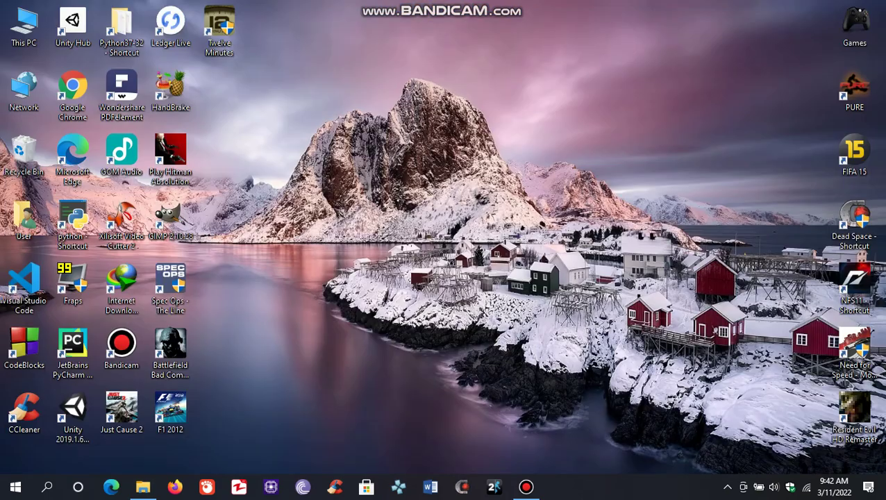
Browse from This PC into C:\Windows\System32
{"action": "double_click", "coordinate": [32, 31]}
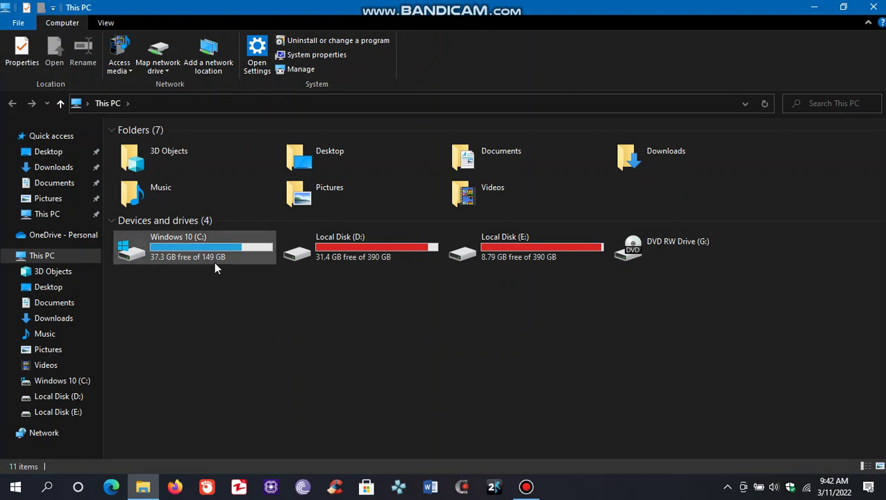
{"action": "left_click", "coordinate": [191, 254]}
{"action": "double_click", "coordinate": [190, 254]}
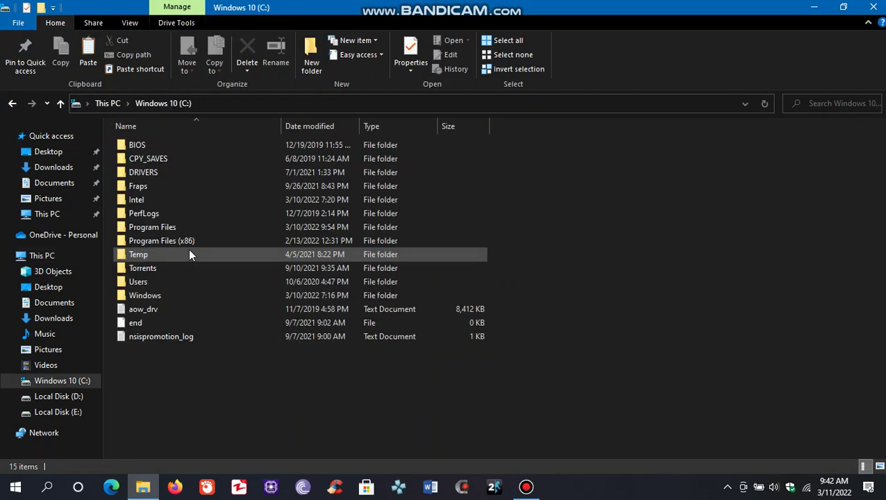
{"action": "double_click", "coordinate": [146, 295]}
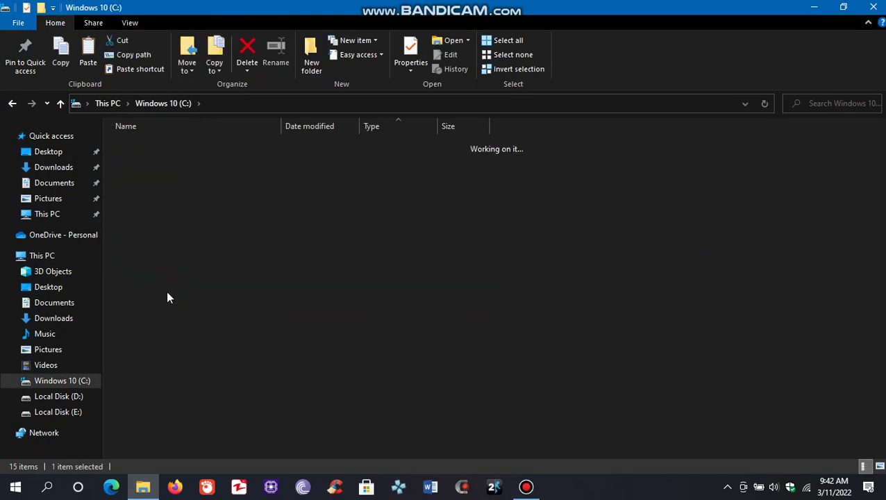
{"action": "left_click", "coordinate": [167, 293]}
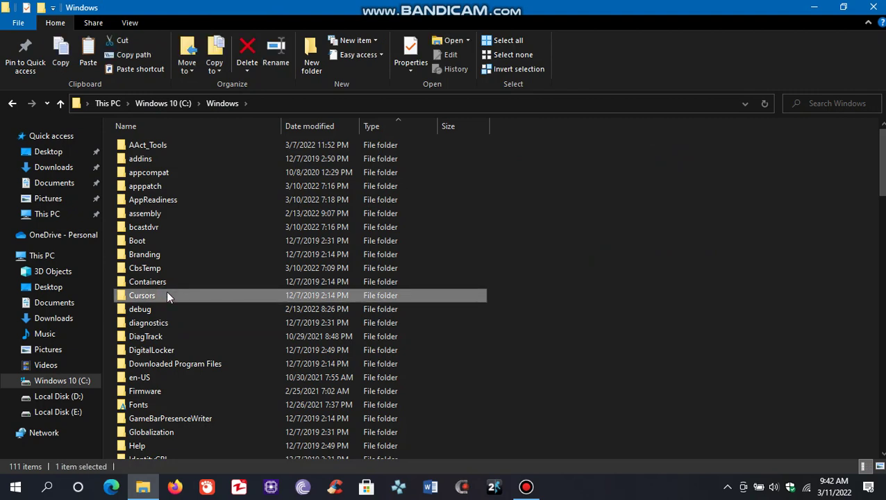
{"action": "key", "text": "s"}
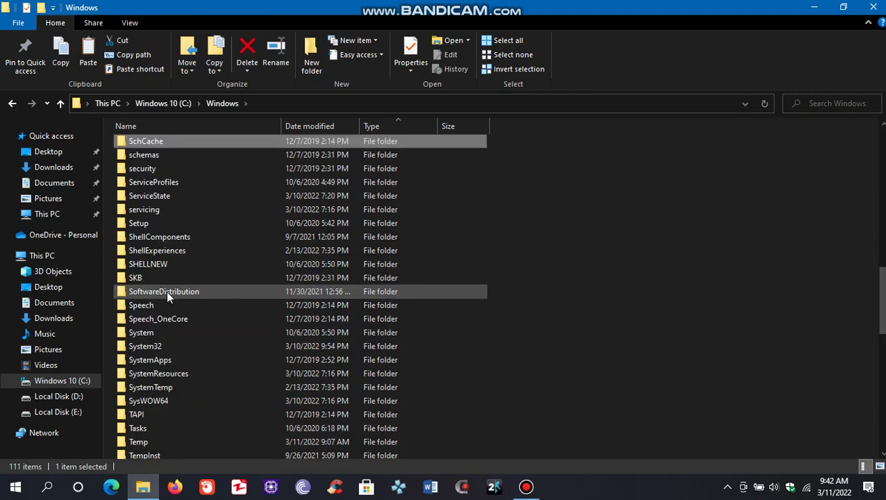
{"action": "left_click", "coordinate": [166, 347]}
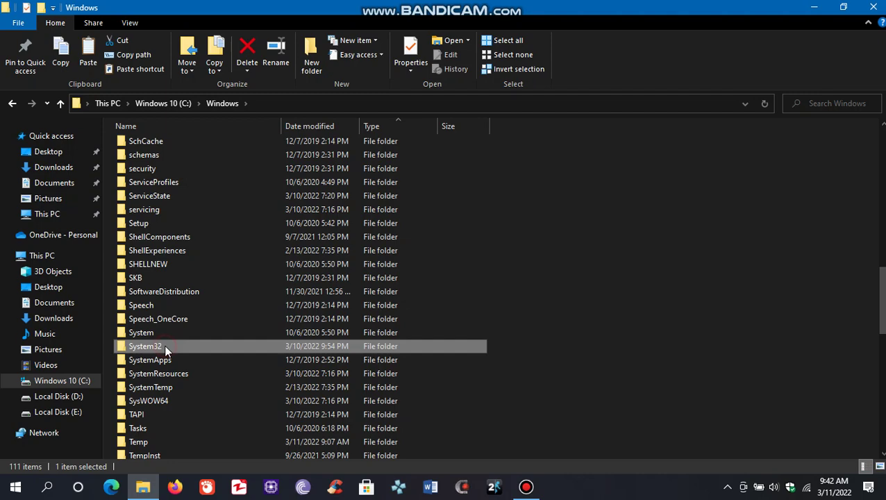
{"action": "double_click", "coordinate": [165, 348]}
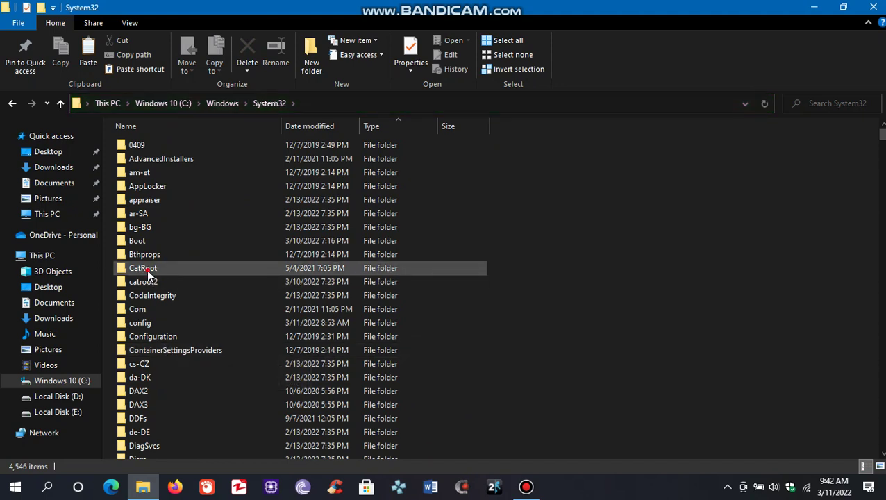
Paste the profile into System32\spool\drivers\color and close File Explorer
{"action": "left_click", "coordinate": [146, 270]}
{"action": "key", "text": "s"}
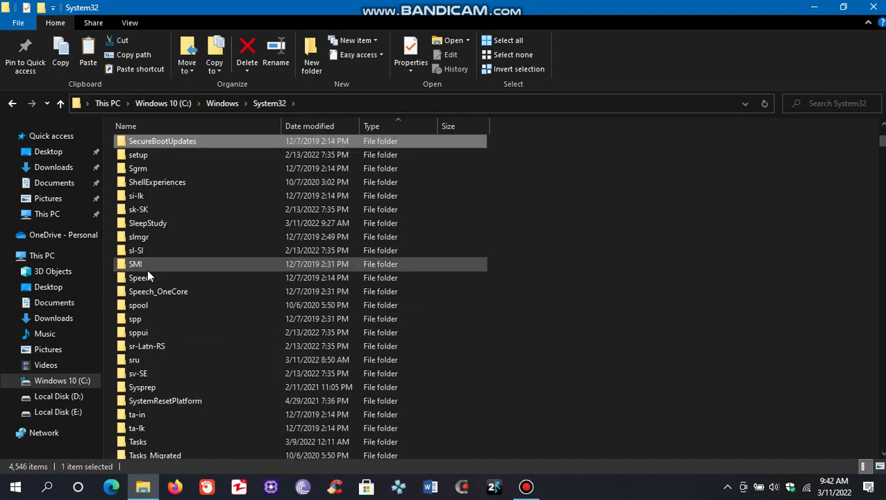
{"action": "double_click", "coordinate": [153, 306]}
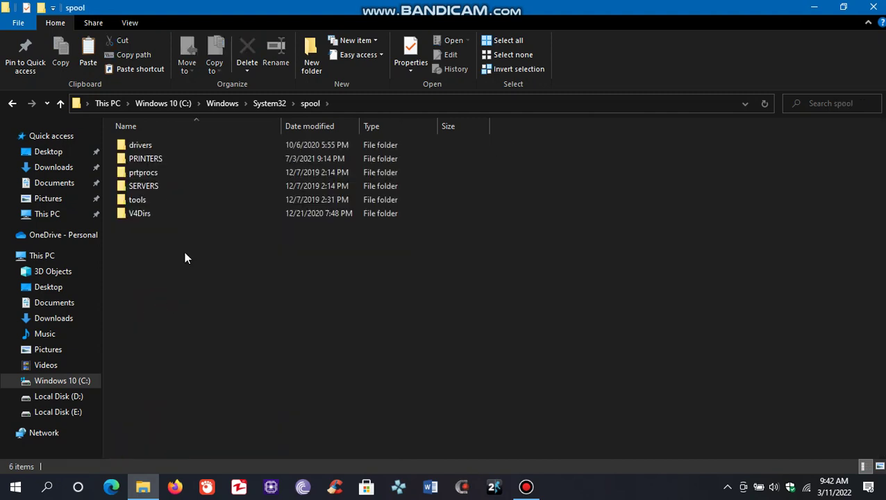
{"action": "left_click", "coordinate": [153, 148]}
{"action": "double_click", "coordinate": [154, 147]}
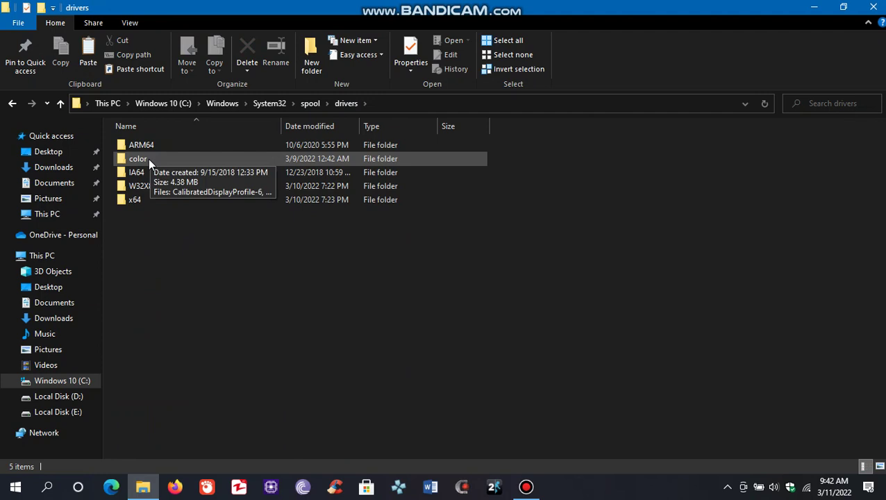
{"action": "double_click", "coordinate": [148, 158]}
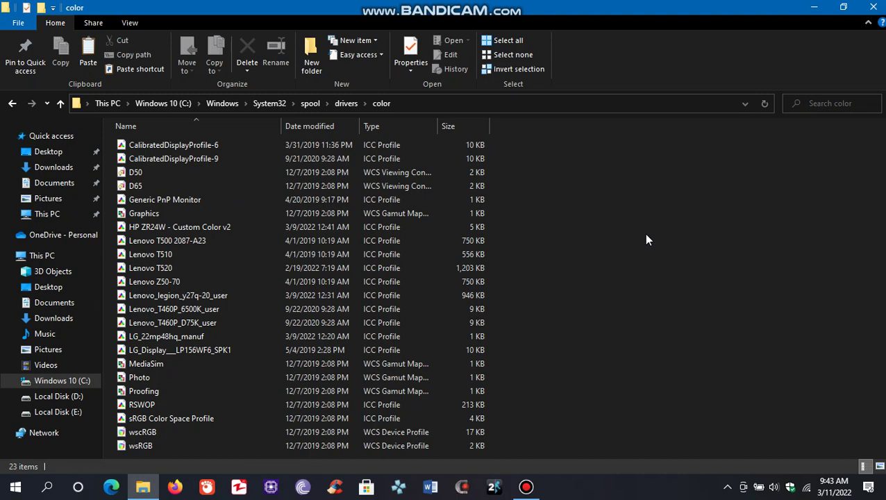
{"action": "key", "text": "ctrl+v"}
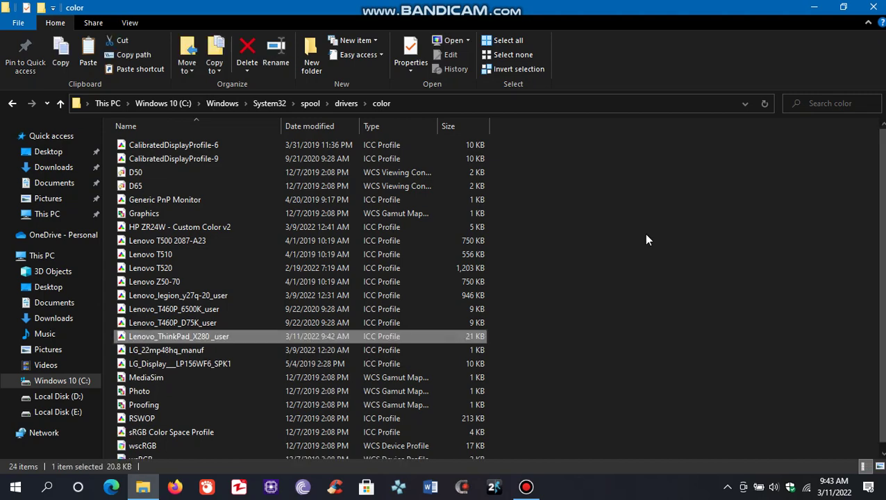
{"action": "left_click", "coordinate": [646, 240]}
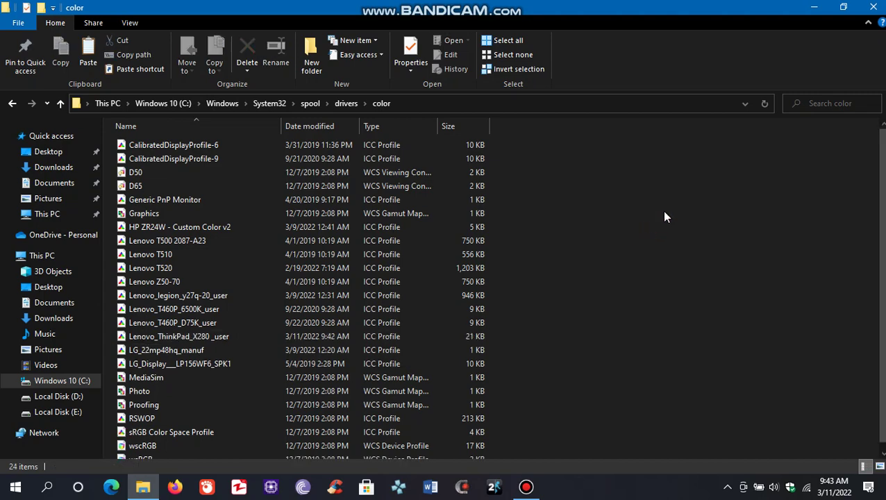
{"action": "left_click", "coordinate": [879, 6]}
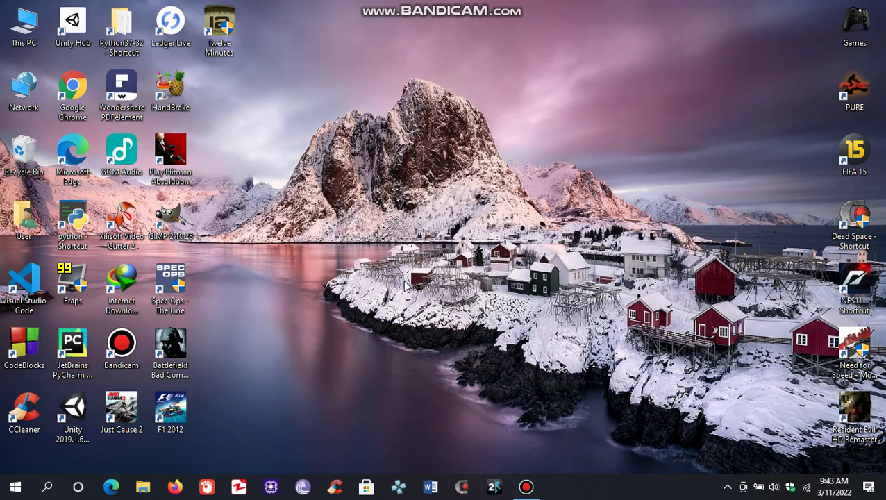
Search Windows for 'color' and launch the Color Management control panel
{"action": "left_click", "coordinate": [48, 487]}
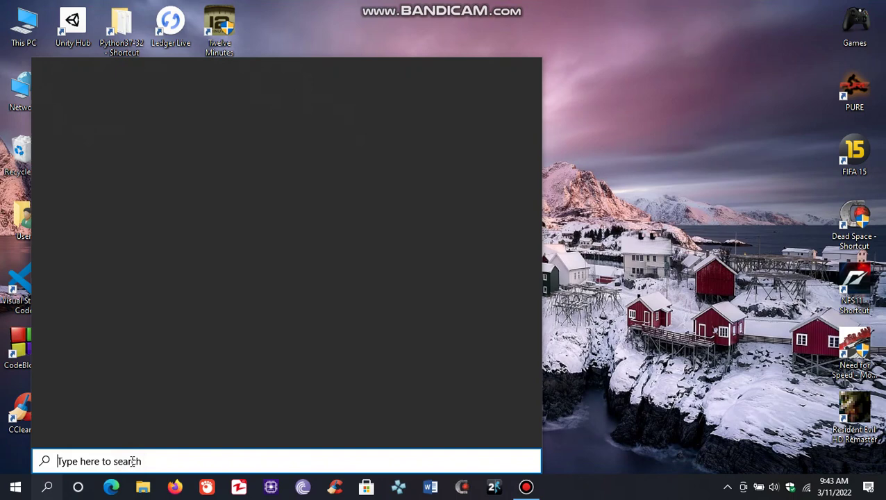
{"action": "type", "text": "c"}
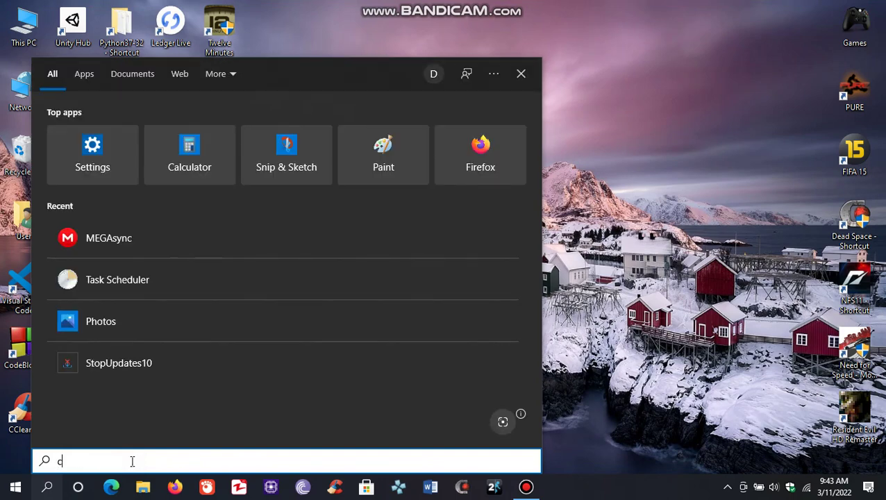
{"action": "type", "text": "olo"}
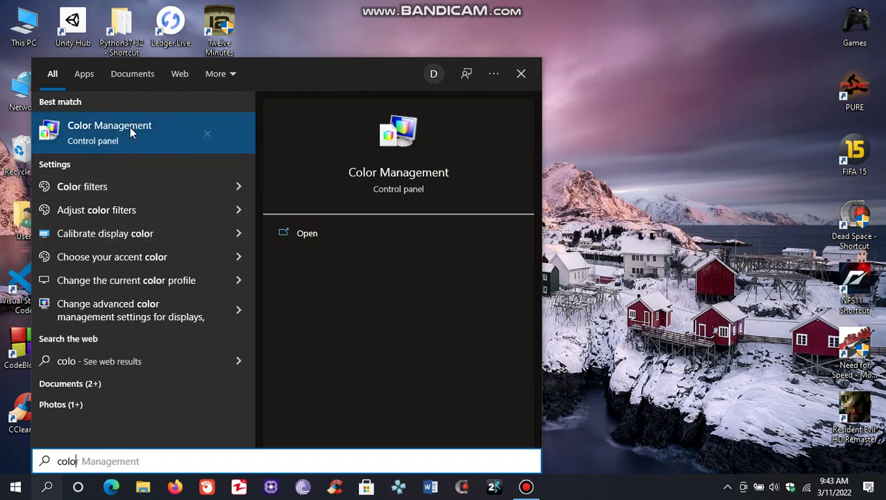
{"action": "type", "text": "r"}
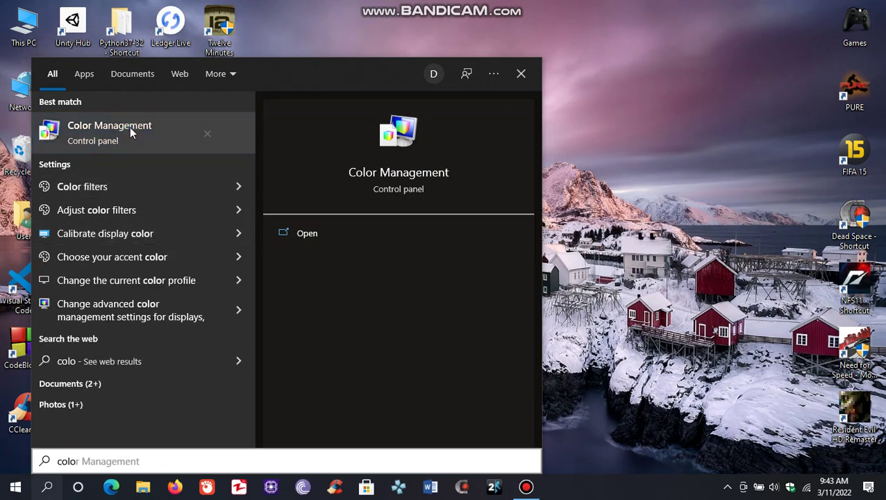
{"action": "left_click", "coordinate": [129, 126]}
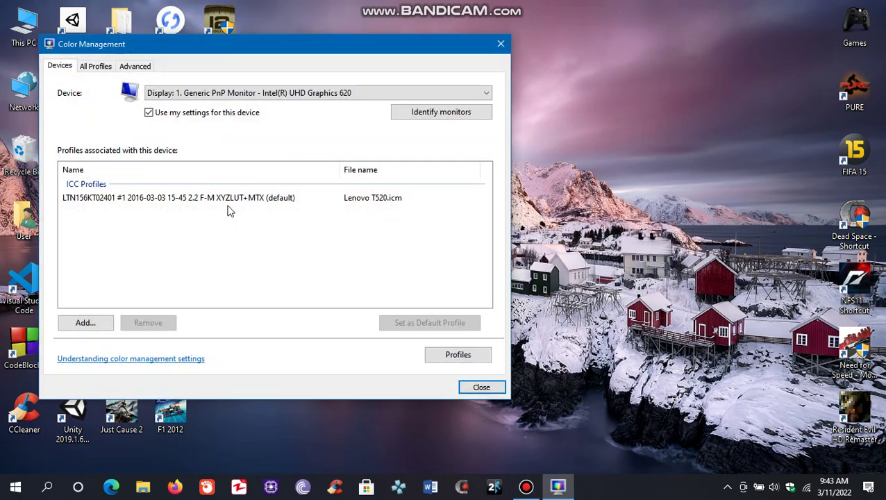
Remove Lenovo T520.icm from the display, confirm, and bring up the Associate Color Profile list
{"action": "left_click", "coordinate": [220, 200]}
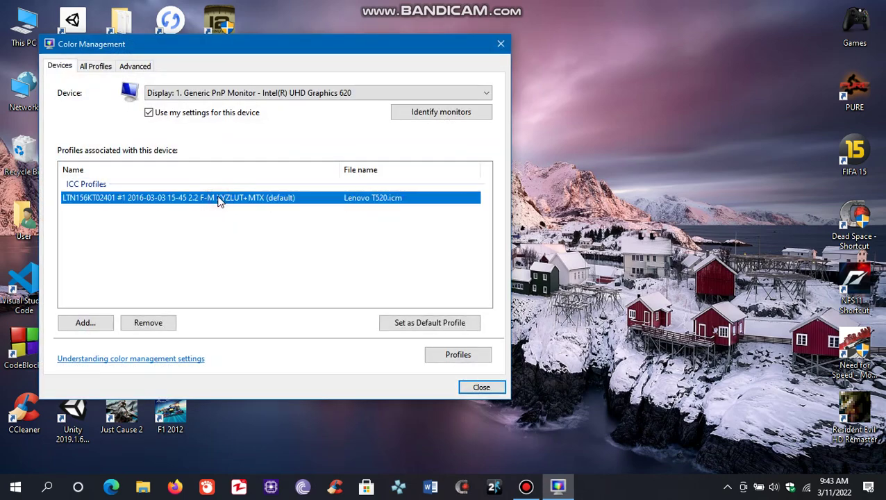
{"action": "left_click", "coordinate": [153, 324]}
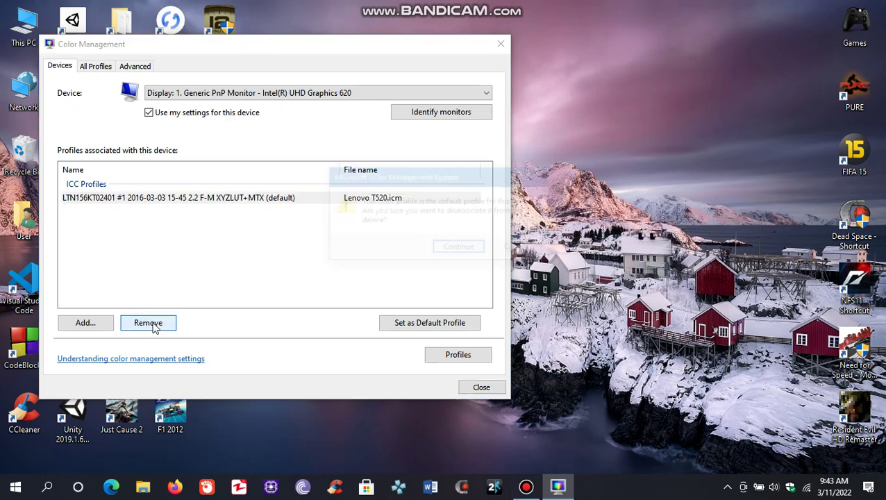
{"action": "left_click", "coordinate": [462, 251]}
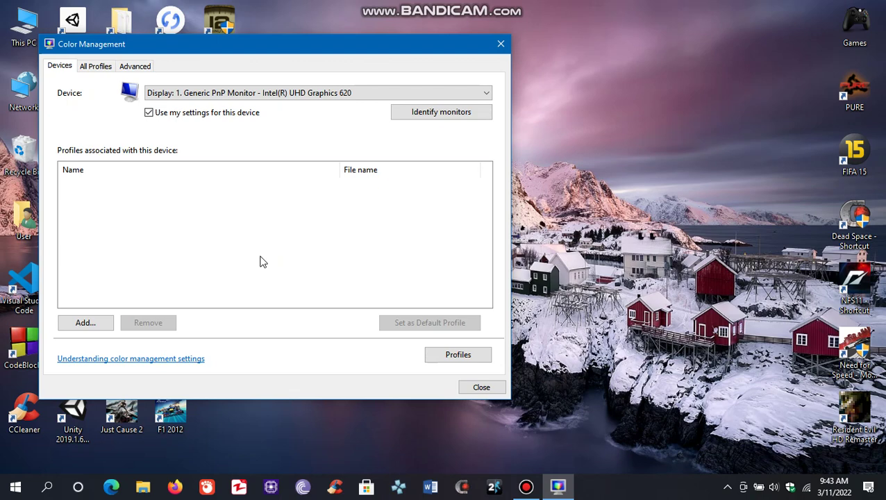
{"action": "left_click", "coordinate": [89, 323]}
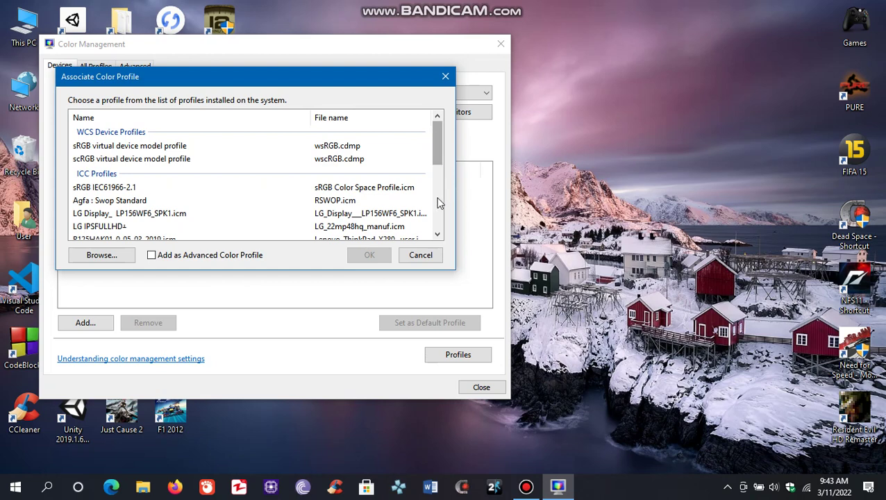
Associate Lenovo_ThinkPad_X280 _user.icm with the display as default, then close Color Management
{"action": "double_click", "coordinate": [438, 236]}
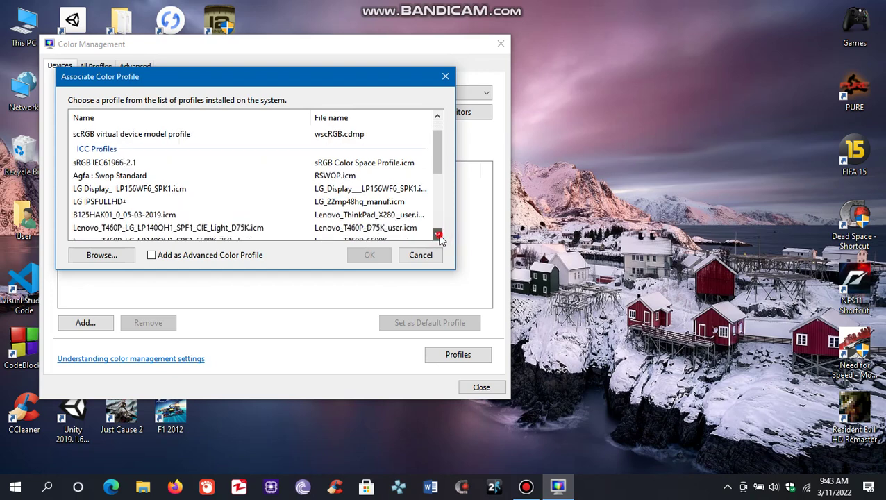
{"action": "left_click", "coordinate": [439, 235]}
{"action": "left_click", "coordinate": [438, 235]}
{"action": "left_click", "coordinate": [438, 236]}
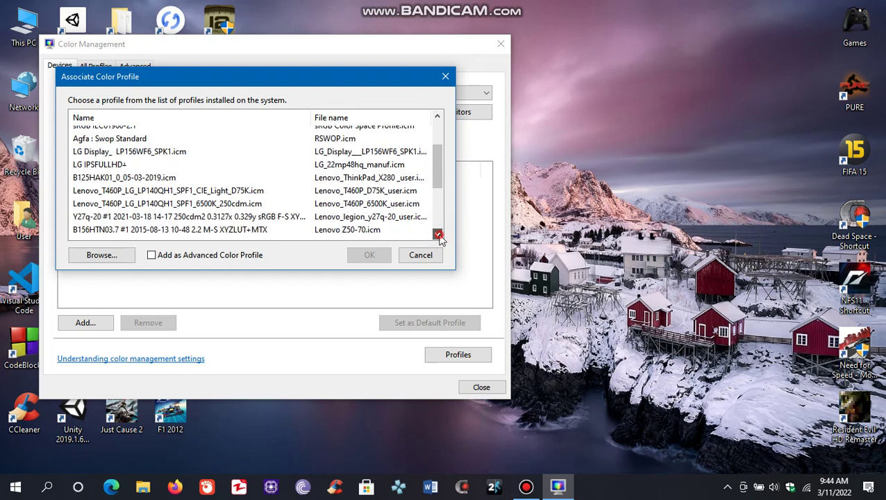
{"action": "left_click", "coordinate": [438, 235]}
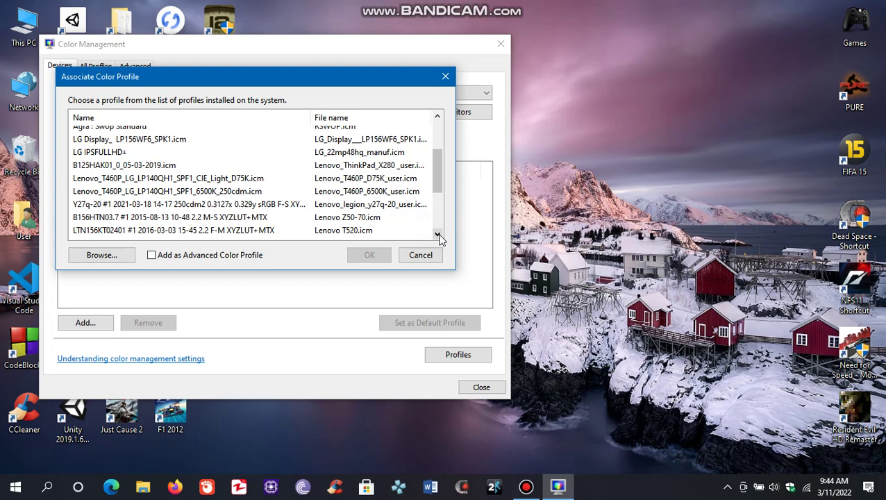
{"action": "left_click", "coordinate": [361, 168]}
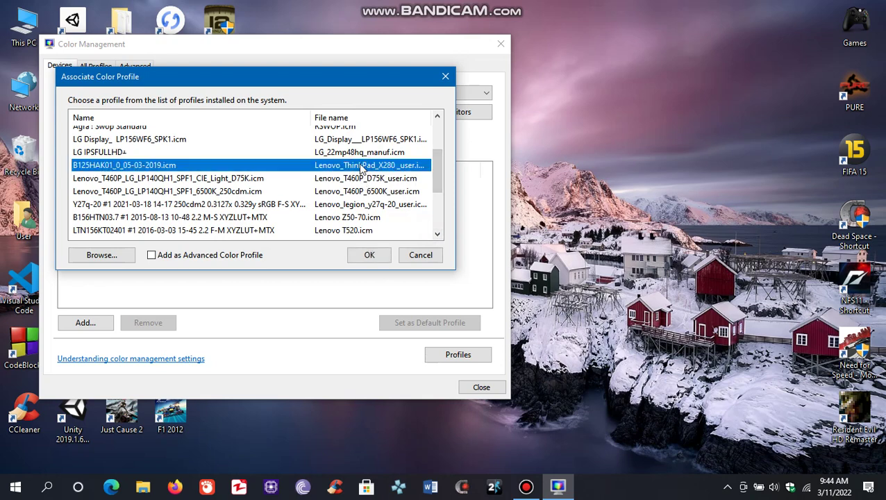
{"action": "left_click", "coordinate": [370, 255]}
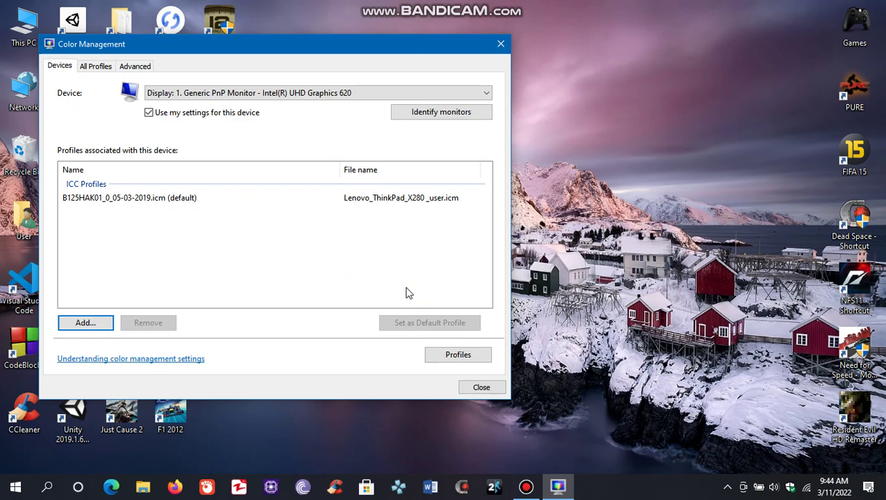
{"action": "left_click", "coordinate": [467, 387]}
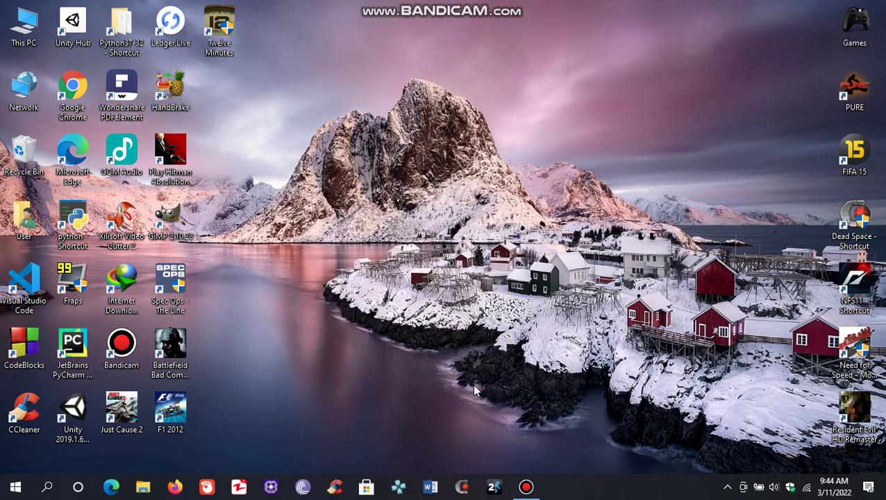